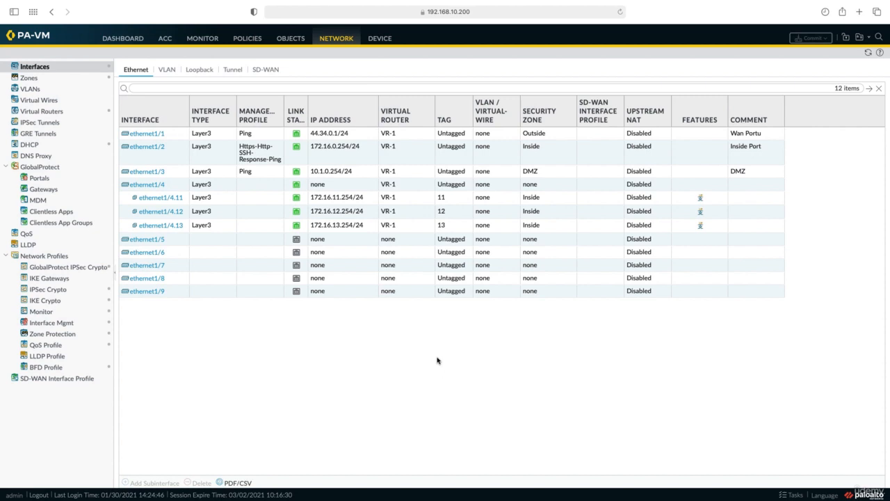
Add a new GlobalProtect gateway named GP-GW-1.
click(336, 40)
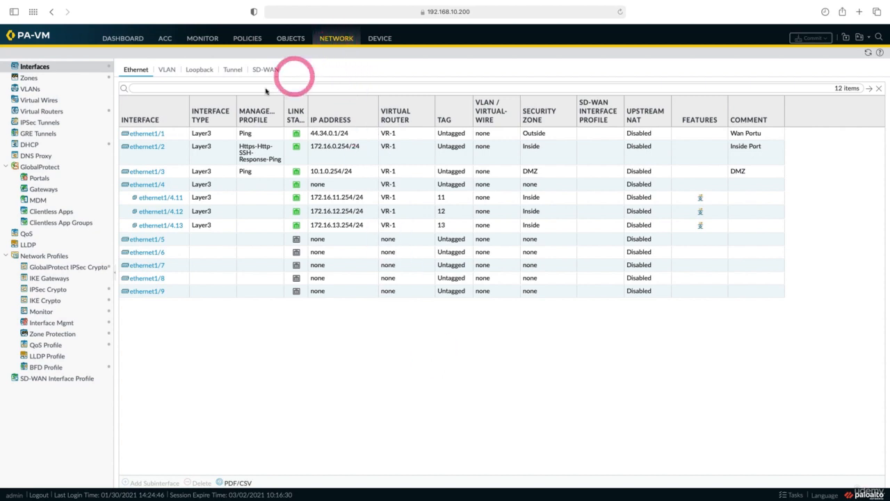
click(51, 192)
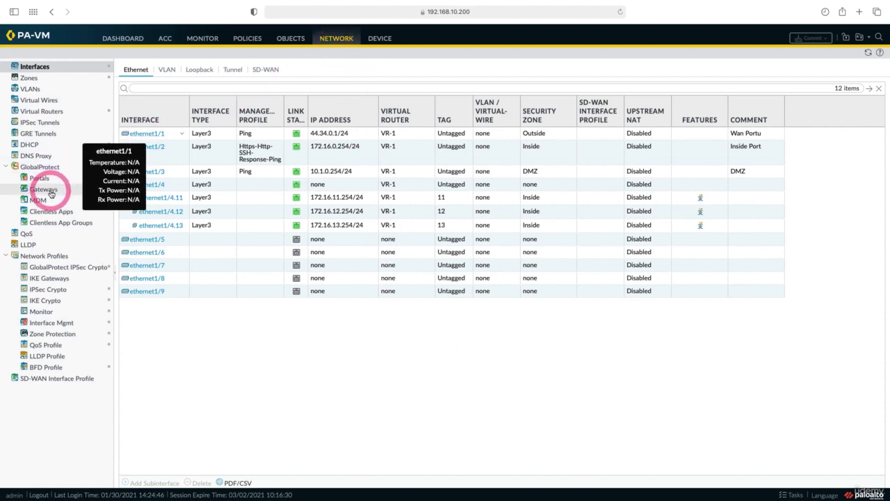
click(129, 485)
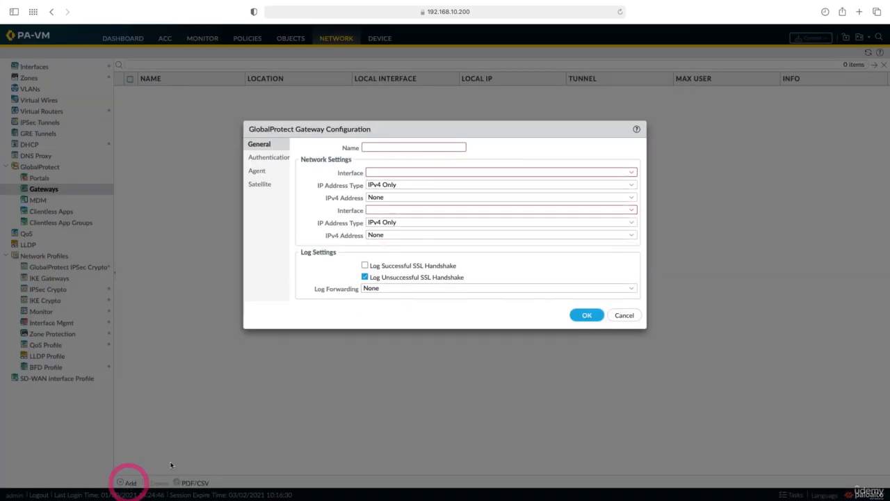
click(386, 146)
text(GP-GW-1)
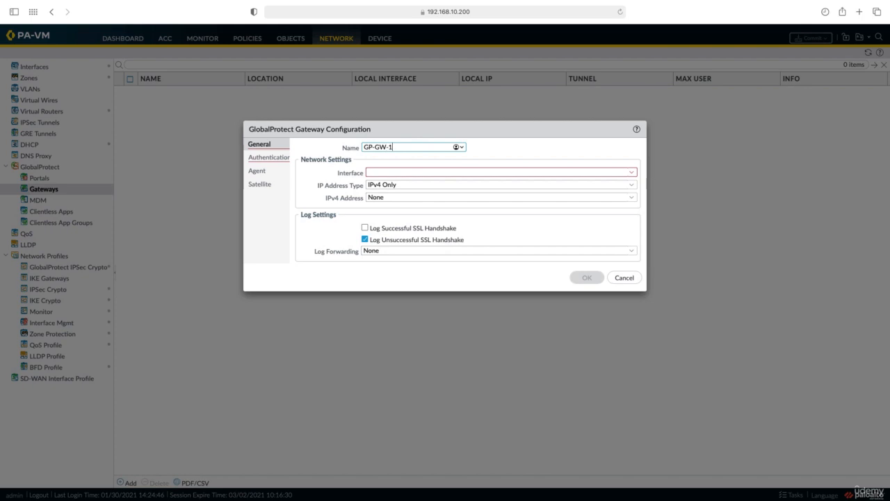
Set the gateway's interface to ethernet1/1 and its IPv4 address to 44.34.0.1/24.
click(562, 169)
click(632, 172)
click(615, 184)
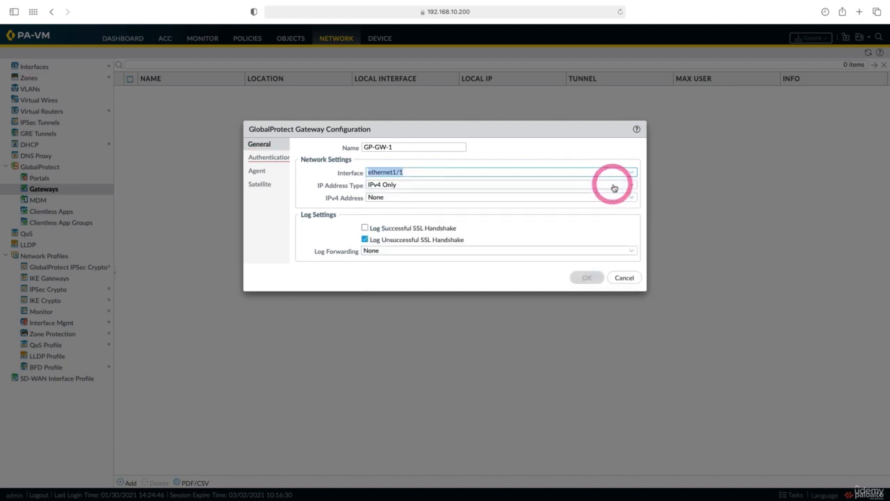
click(634, 200)
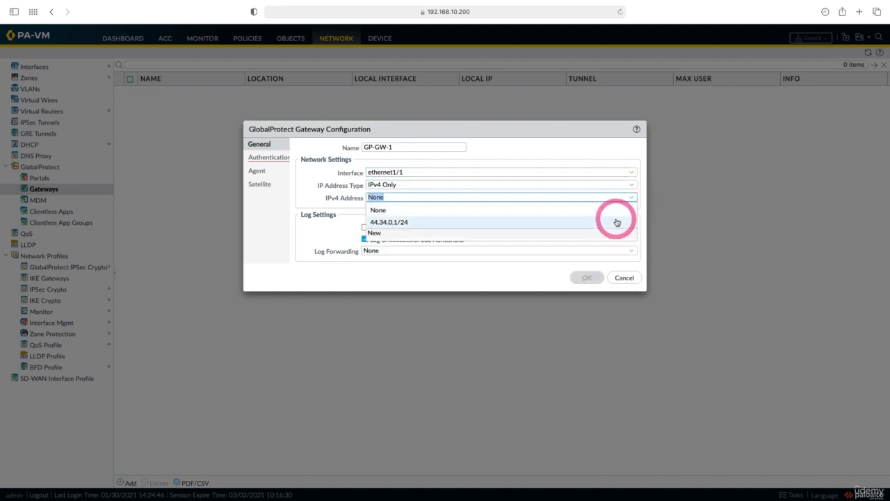
click(616, 222)
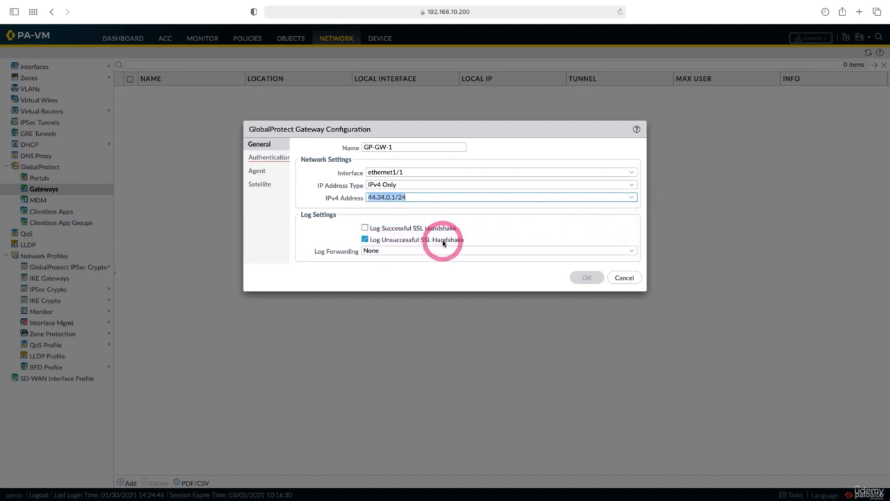
Create a new SSL/TLS service profile named SSL Profile using the PA-SSL-VPN certificate for server authentication.
click(277, 160)
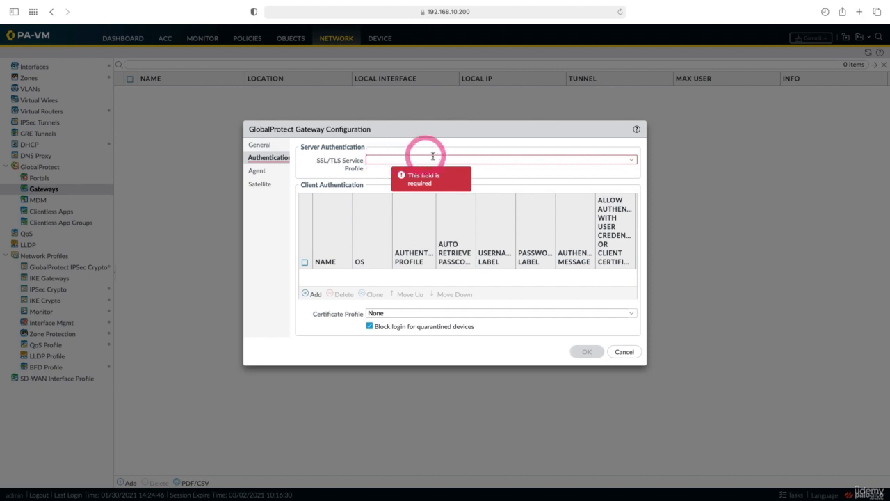
click(633, 161)
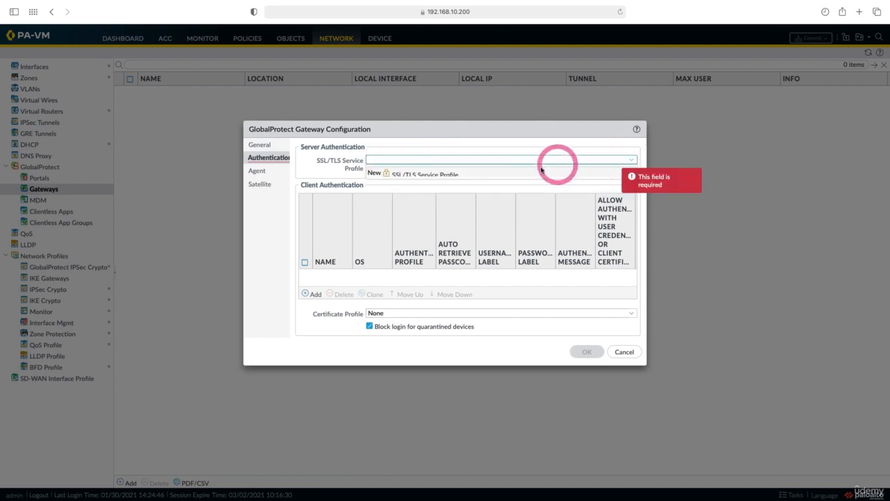
click(428, 176)
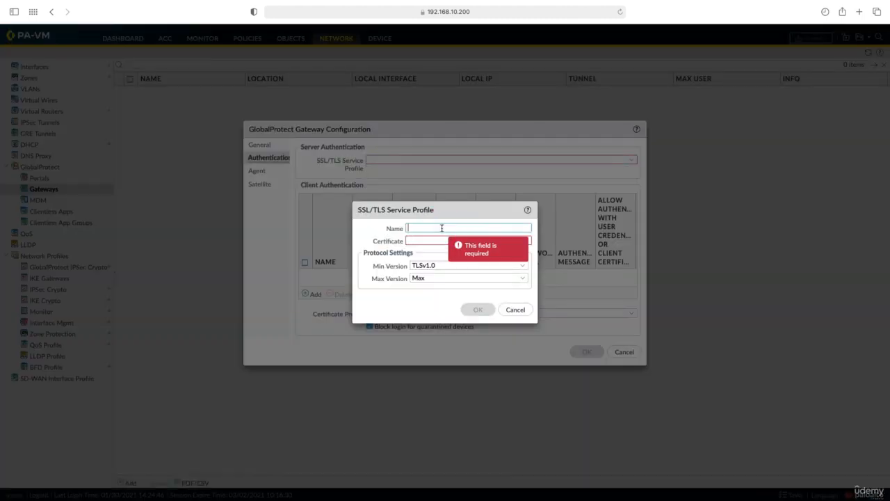
text(SSL Profile)
click(526, 241)
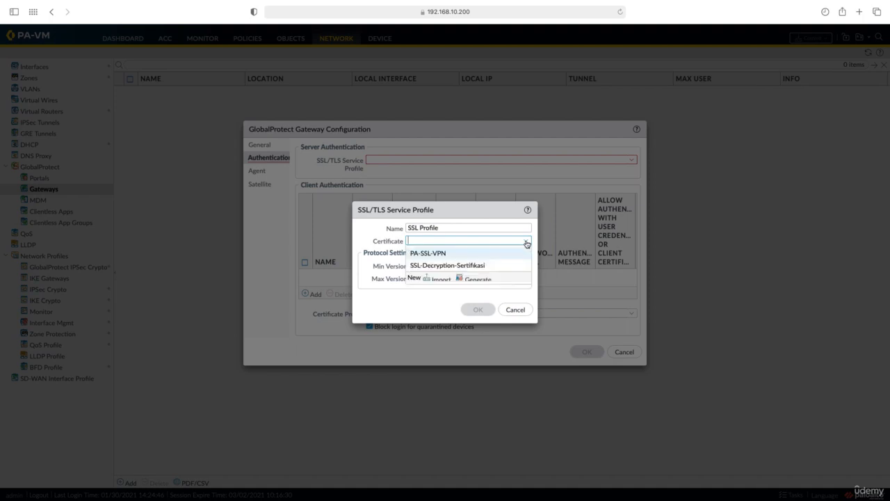
click(497, 253)
click(478, 310)
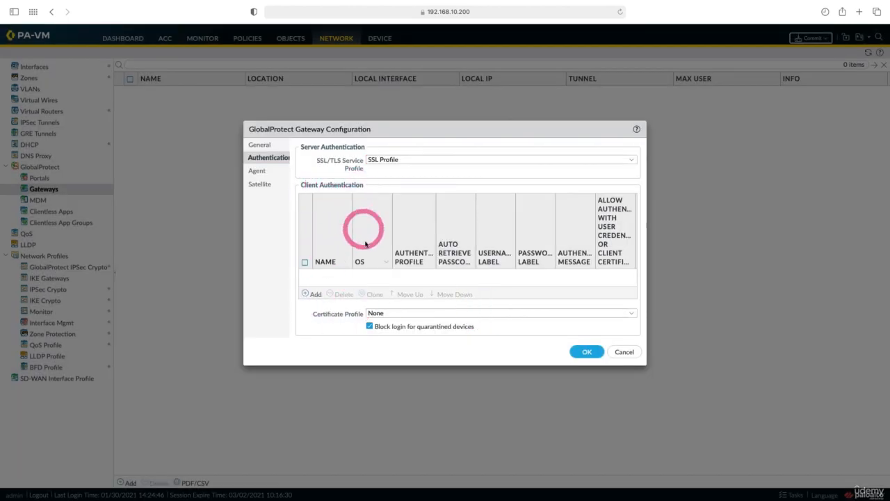
Add a client authentication entry named Client-Auth that uses the Auth. Profile authentication profile.
click(313, 295)
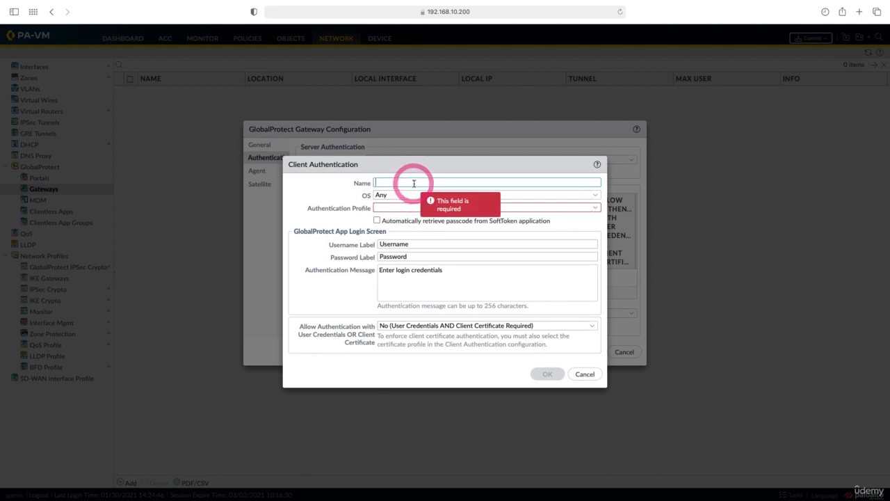
text(Client-Auth)
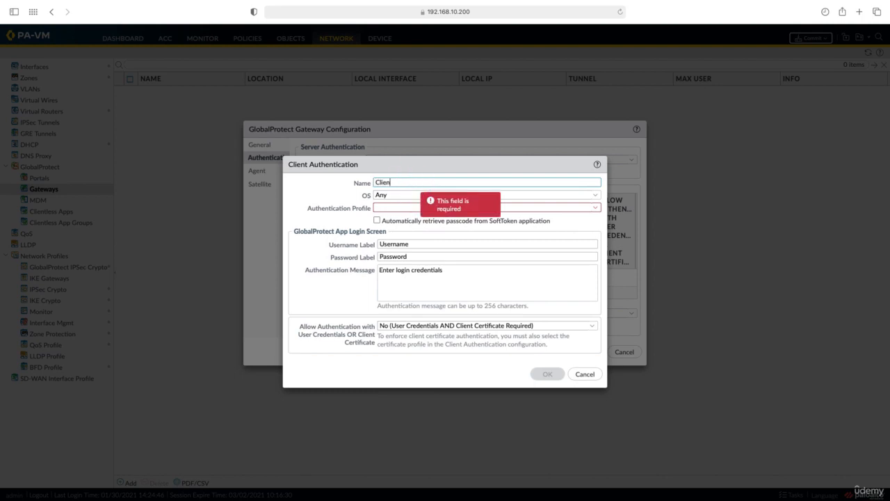
click(595, 208)
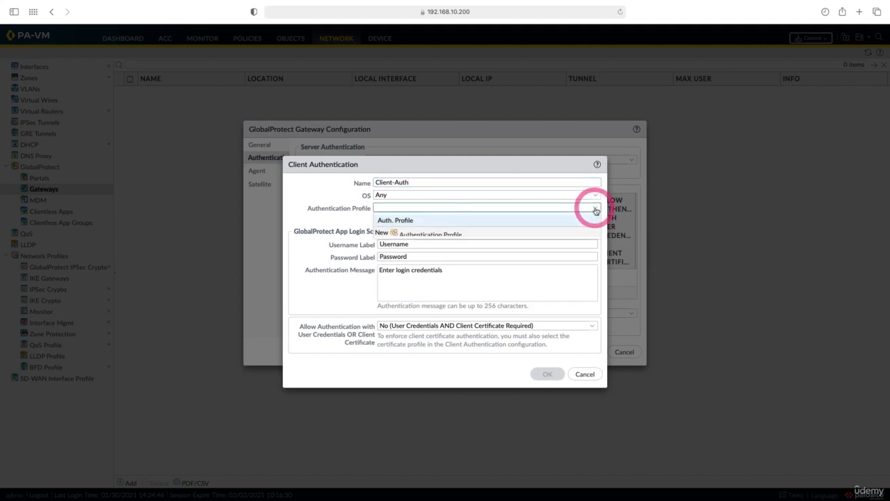
click(562, 222)
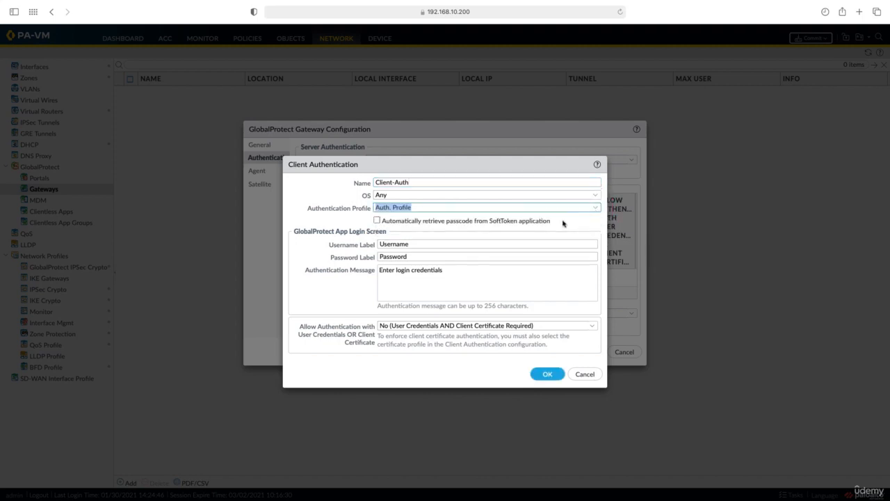
click(552, 376)
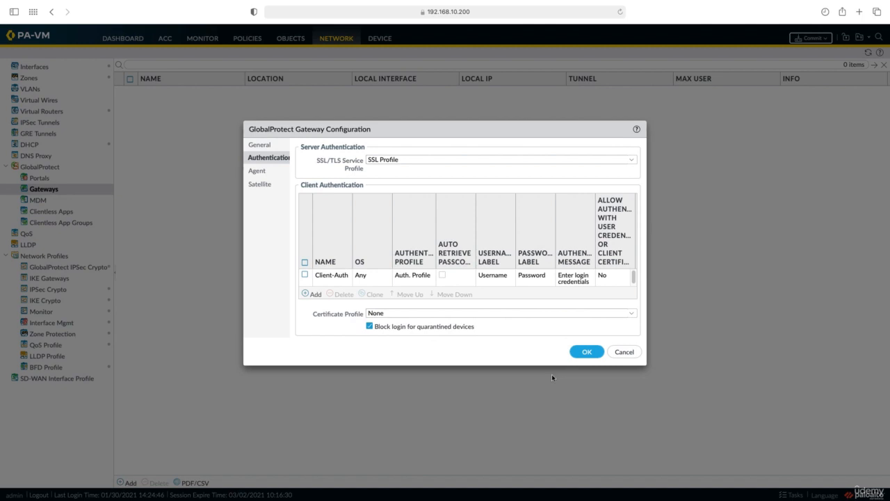
Set the agent tunnel interface to tunnel.1 and turn off Enable IPSec.
click(255, 173)
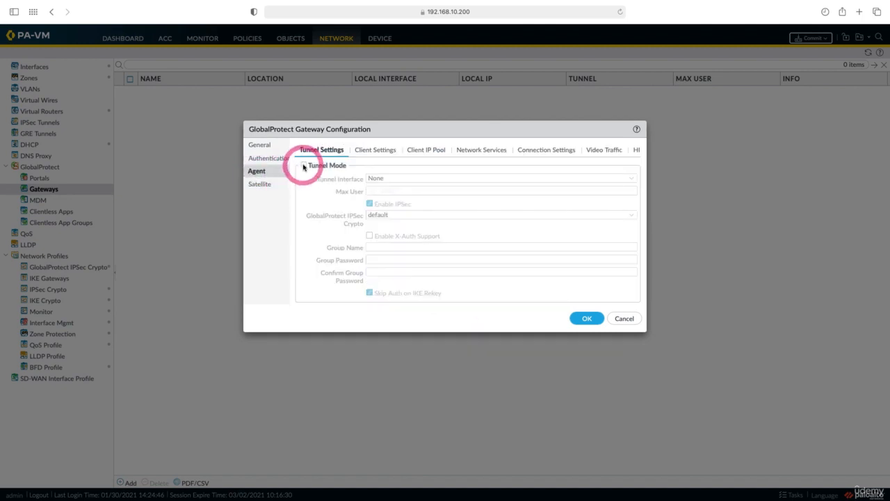
click(630, 178)
click(555, 216)
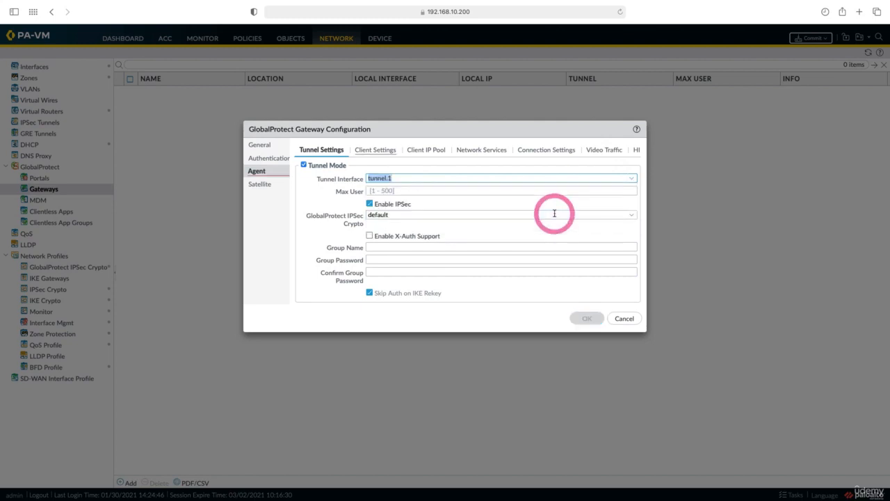
click(369, 203)
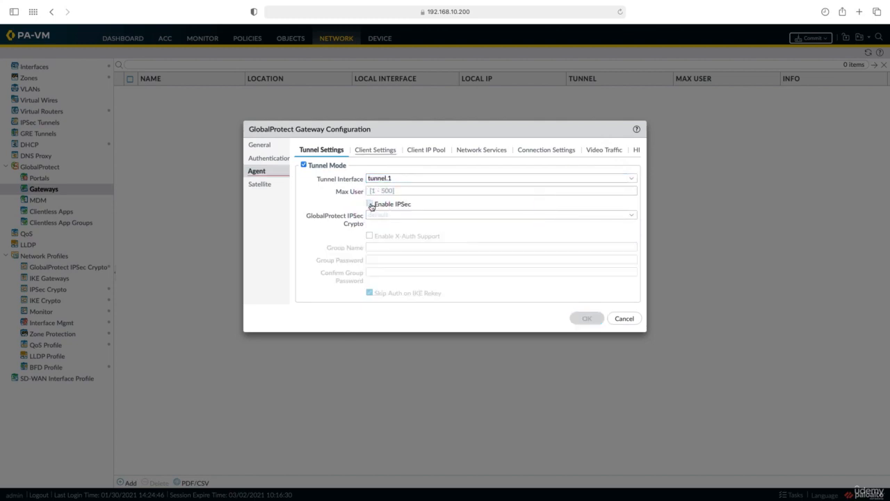
Add a new agent client settings config named GP Client Group.
click(370, 151)
click(308, 300)
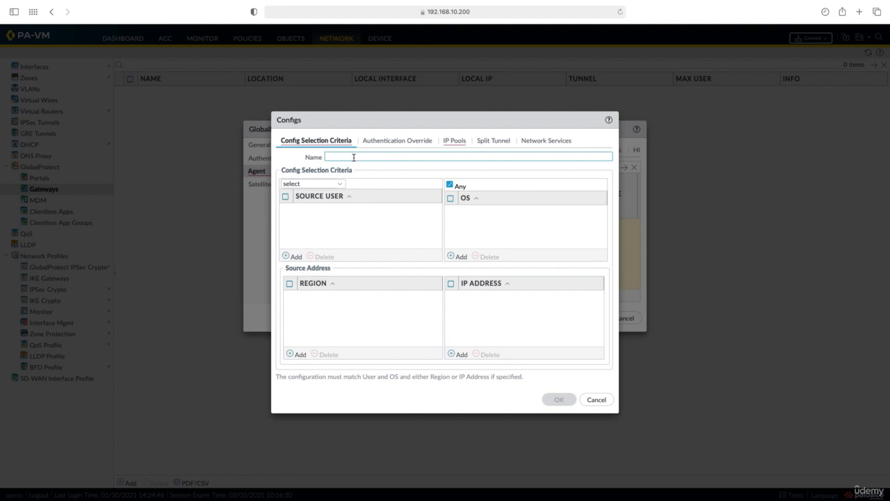
text(GP Client Group)
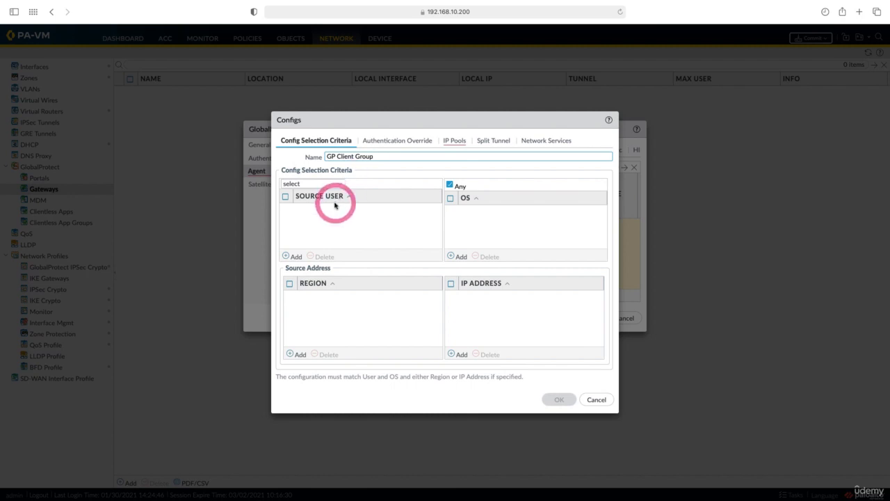
click(295, 257)
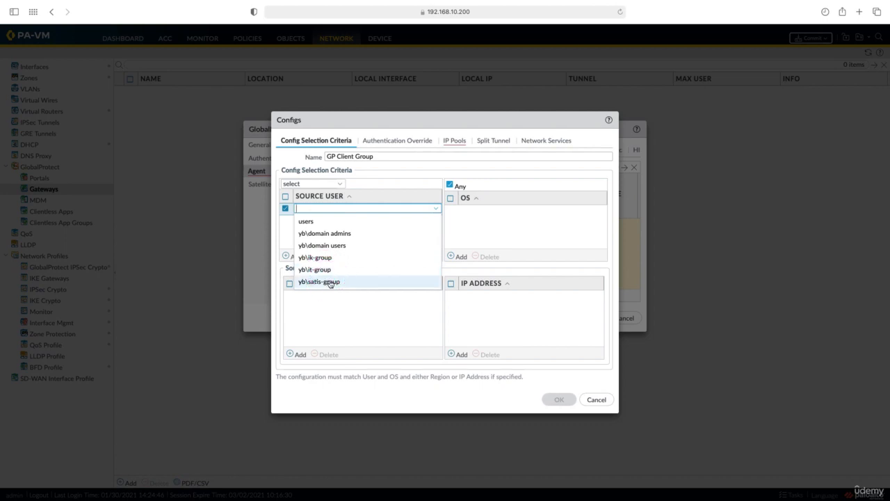
click(383, 198)
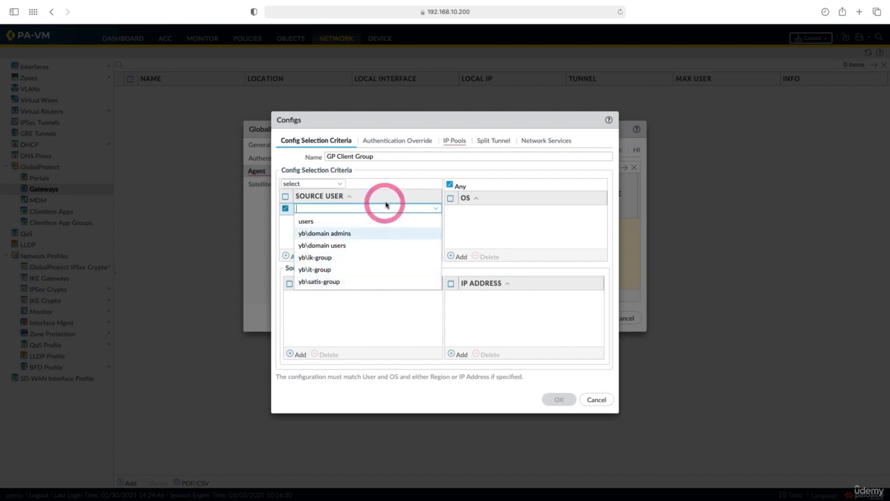
Add 172.16.44.0/24 as the config's client IP pool.
click(456, 143)
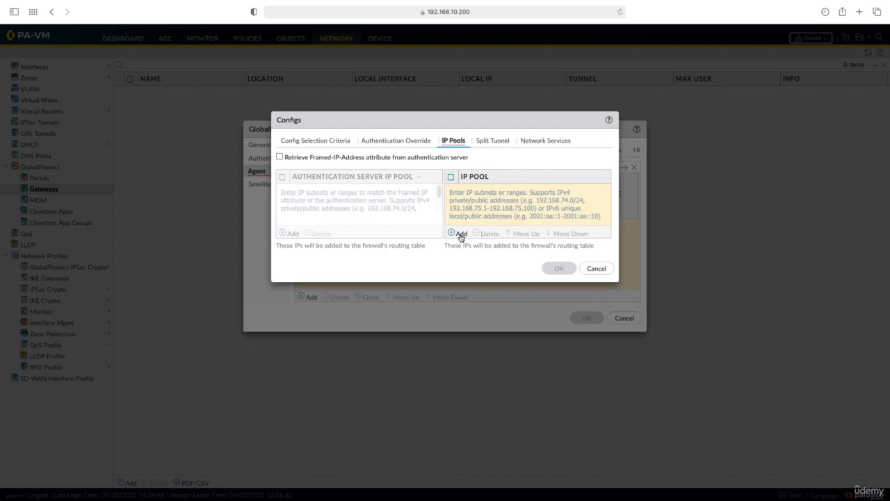
click(459, 234)
text(172.)
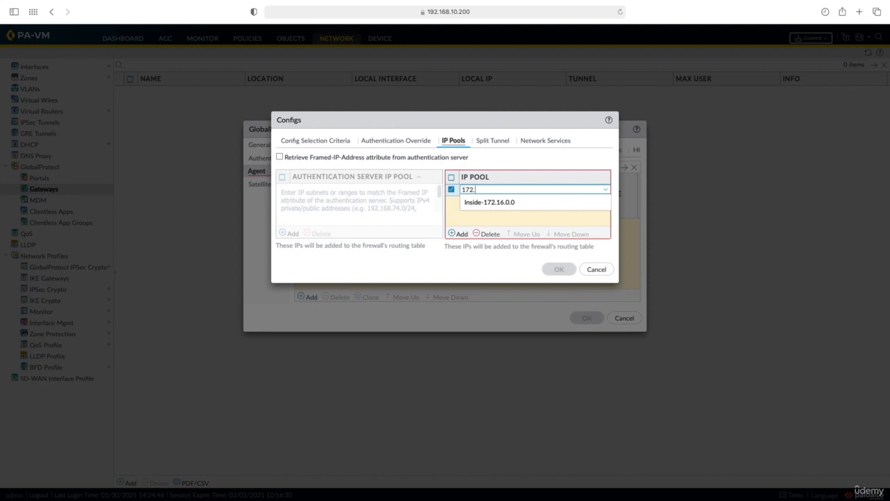
text(16.44.0/24)
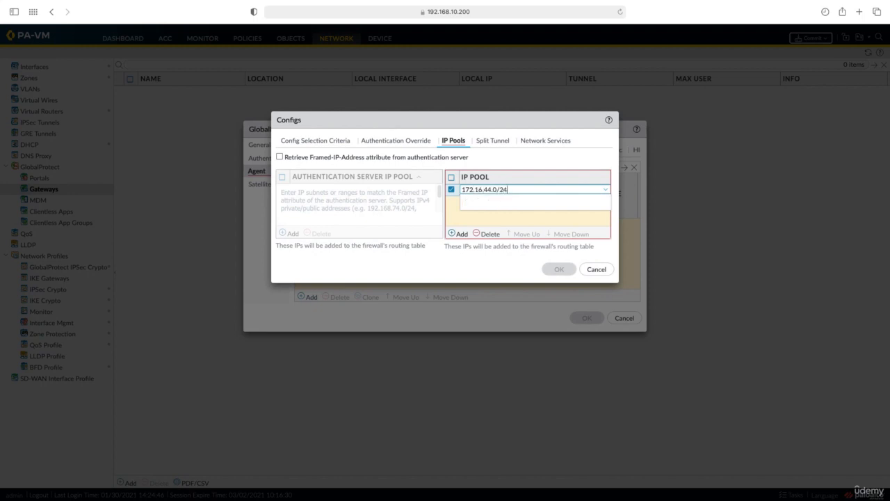
click(494, 193)
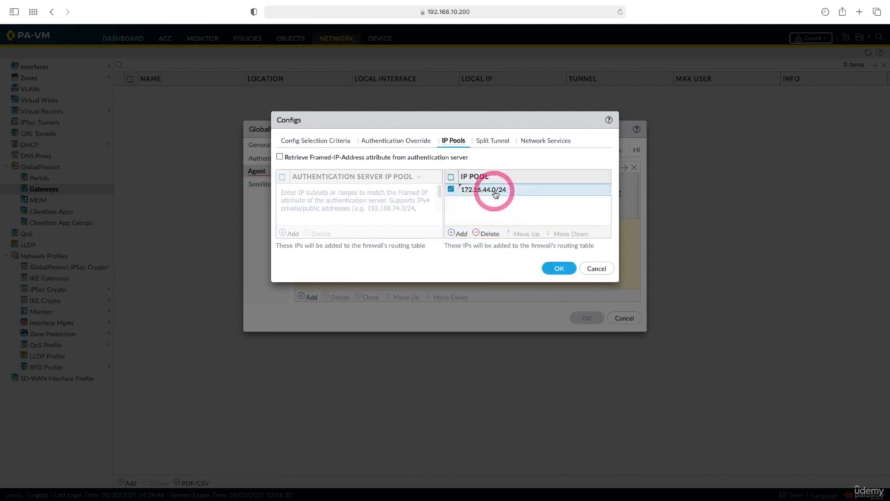
Include the Inside-172.16.0.0 access route in the split tunnel and save the config.
click(498, 146)
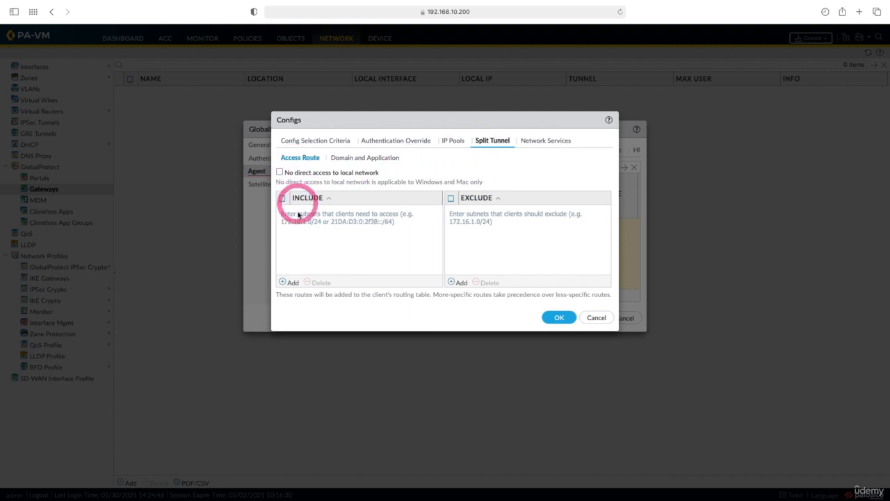
click(289, 282)
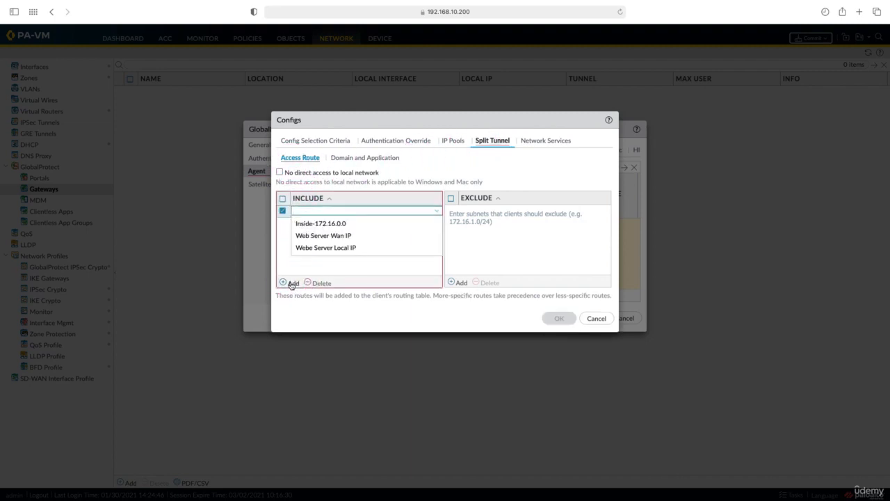
click(318, 225)
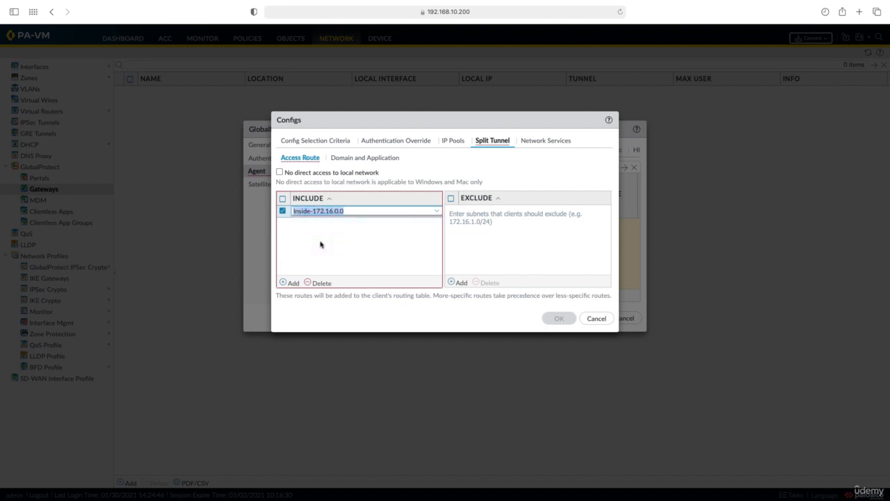
click(364, 219)
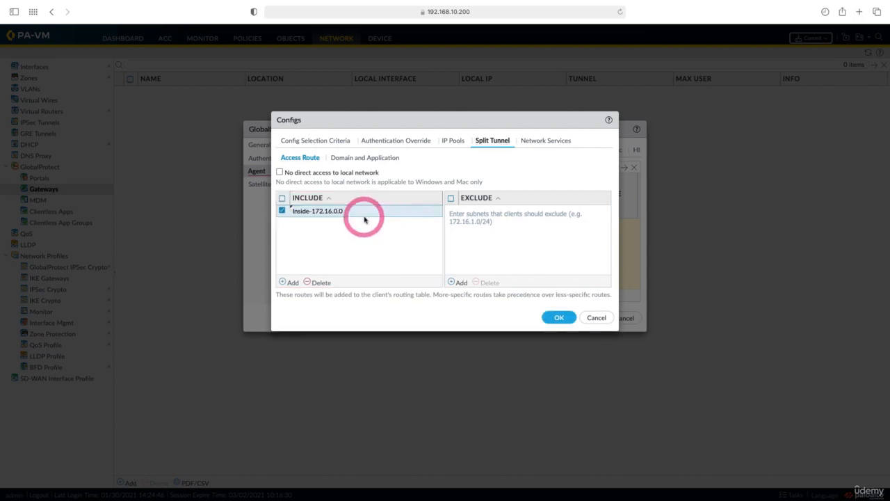
click(557, 317)
click(389, 158)
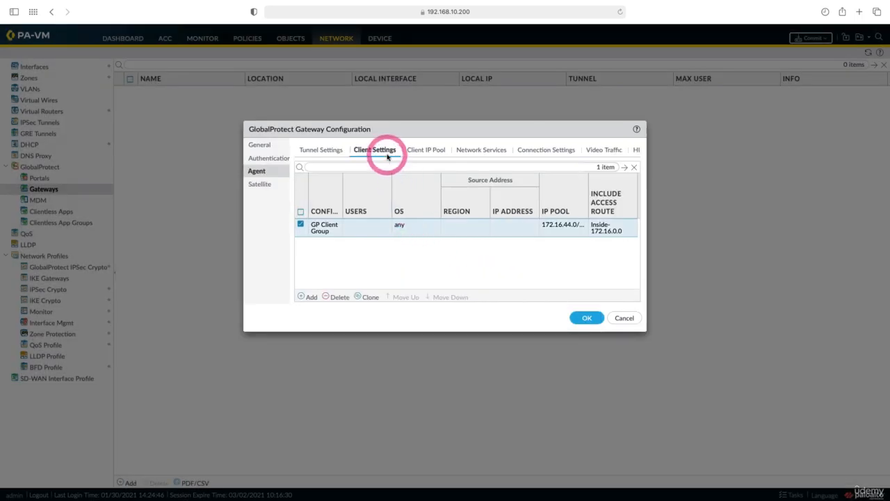
Set the gateway agent's primary DNS to 172.16.0.110 and the DNS suffix to yb.com.
click(479, 150)
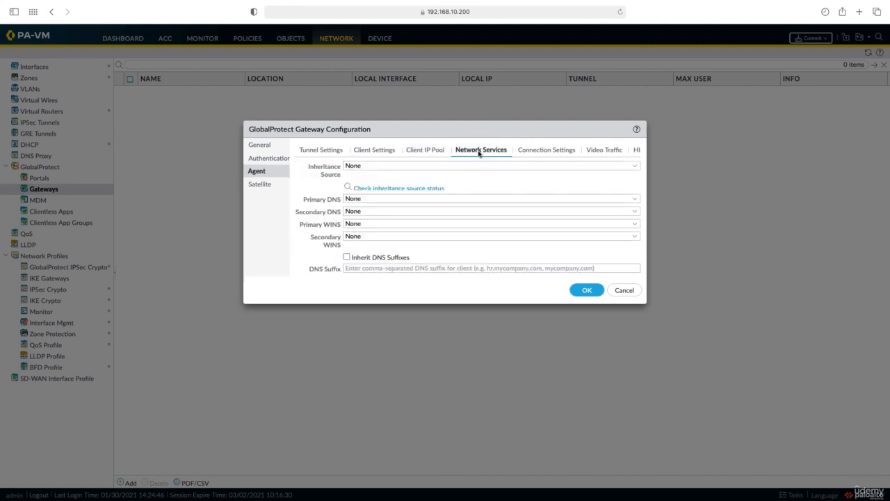
click(418, 197)
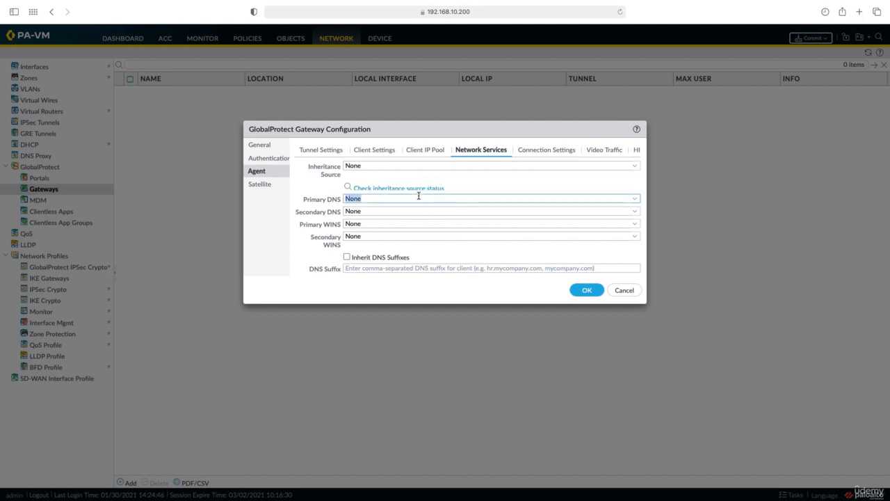
text(172.16.0.110)
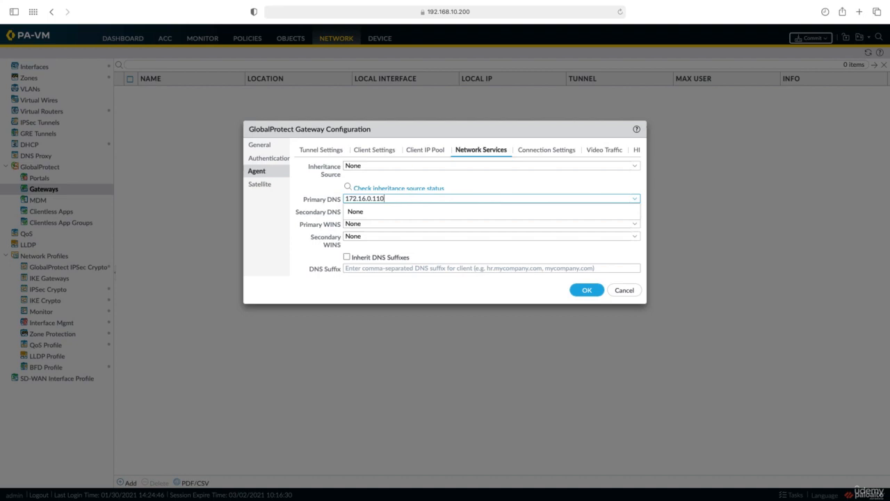
click(412, 267)
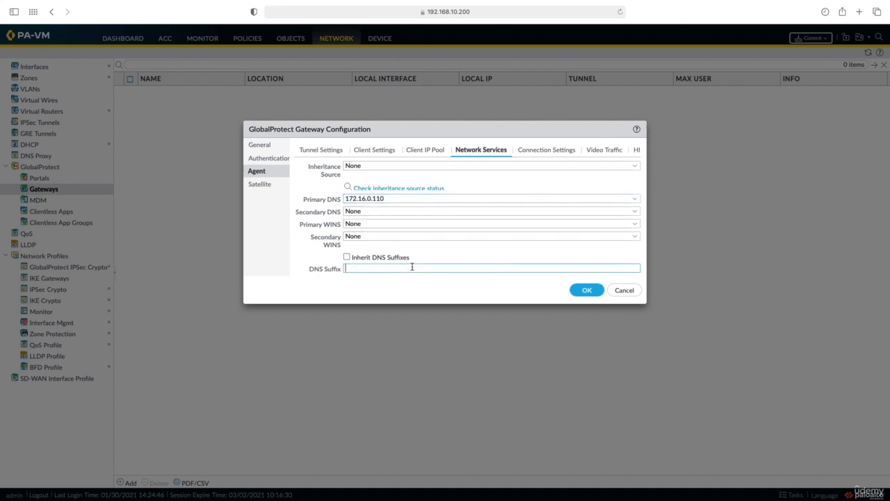
text(yb.com)
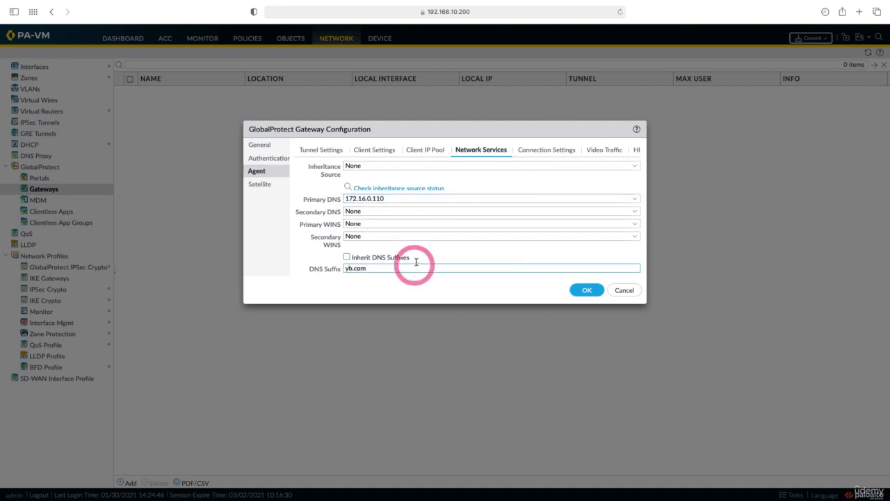
Set the secondary DNS to 8.8.8.8 and save the gateway configuration.
click(375, 210)
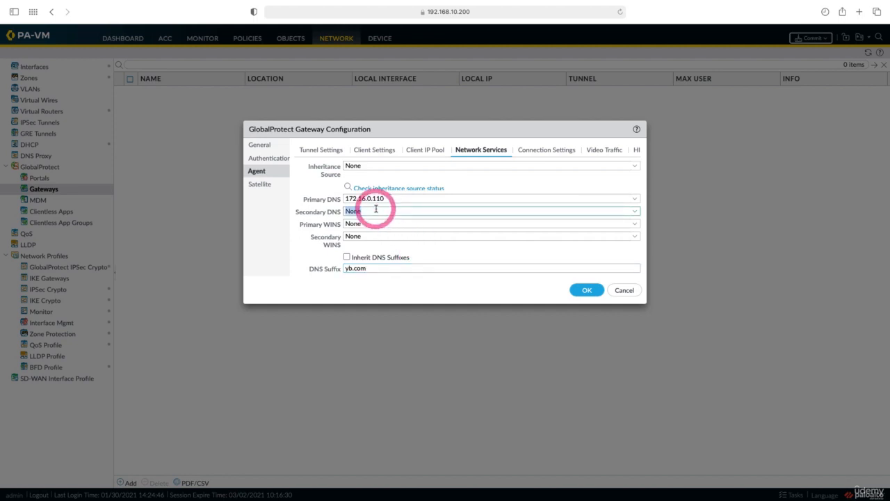
text(8.8.8.8)
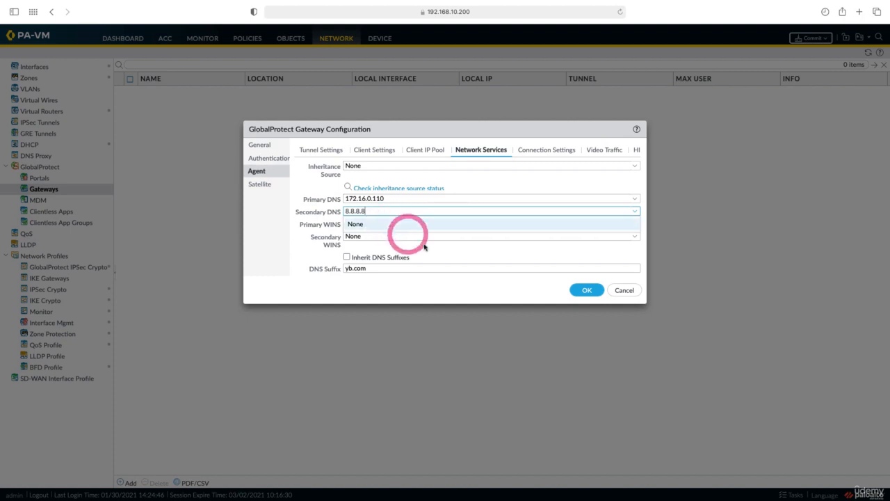
click(584, 291)
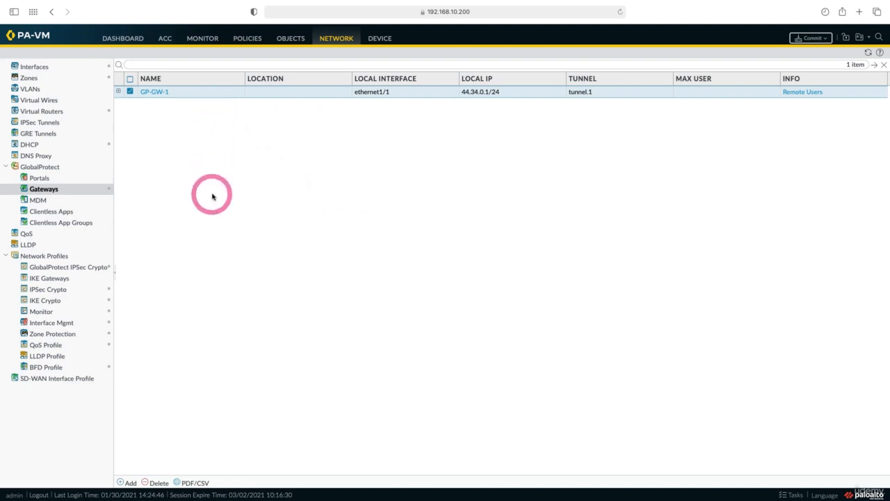
Create a GlobalProtect portal named GP Portal on ethernet1/1 with IPv4 address 44.34.0.1/24.
click(46, 181)
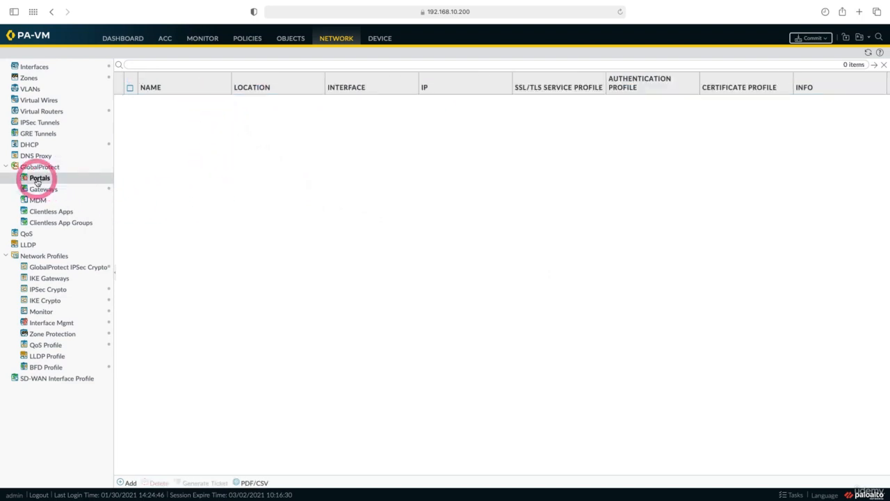
click(131, 483)
click(421, 171)
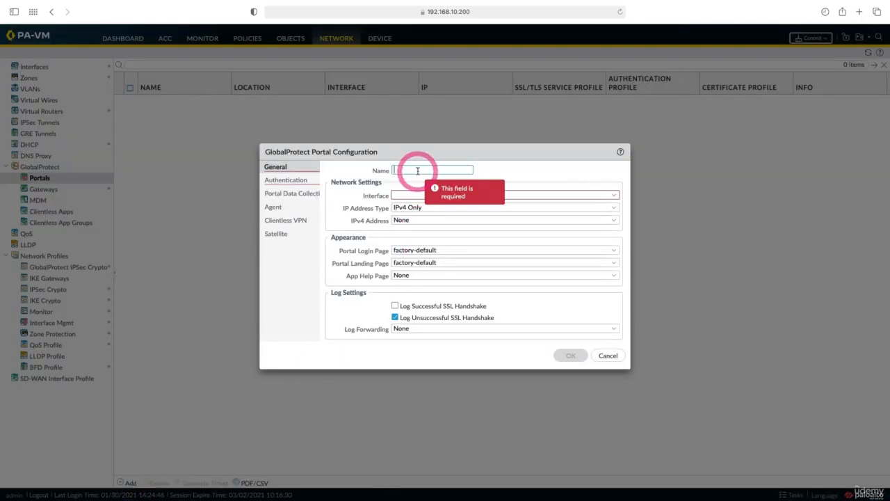
text(GP Portal)
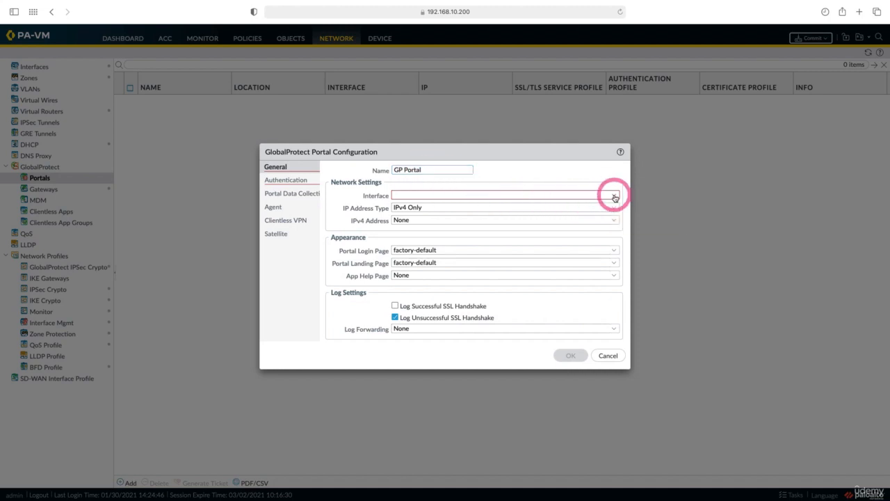
click(615, 196)
click(611, 206)
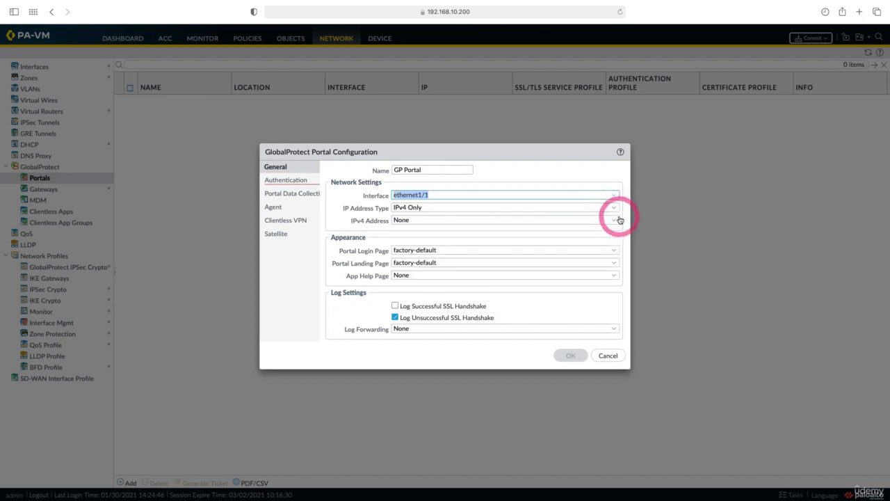
click(616, 221)
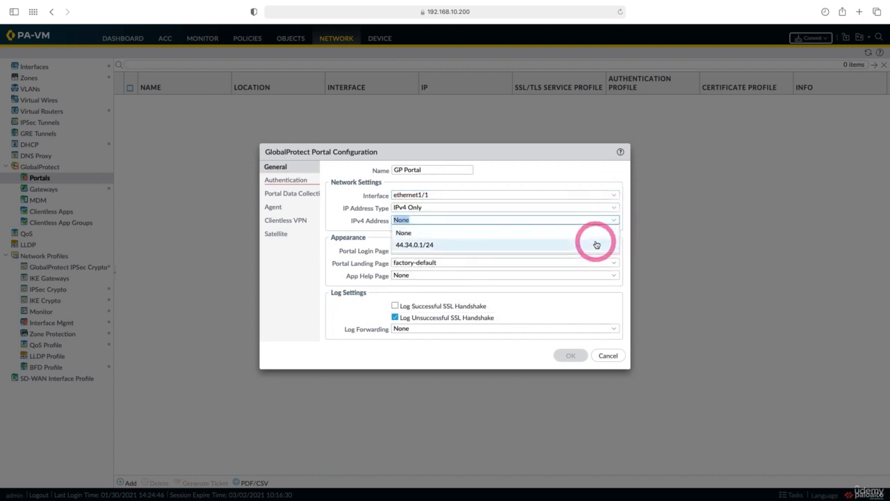
click(595, 244)
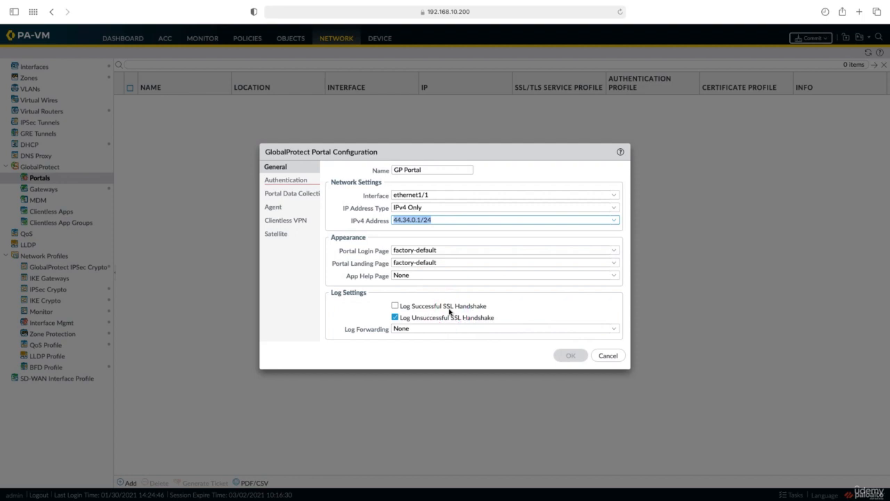
Choose SSL Profile as the portal's SSL/TLS service profile.
click(284, 180)
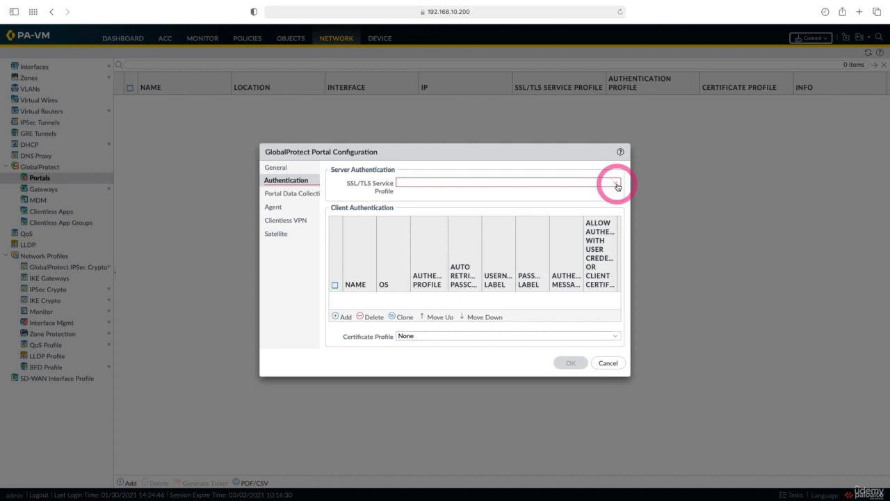
click(574, 193)
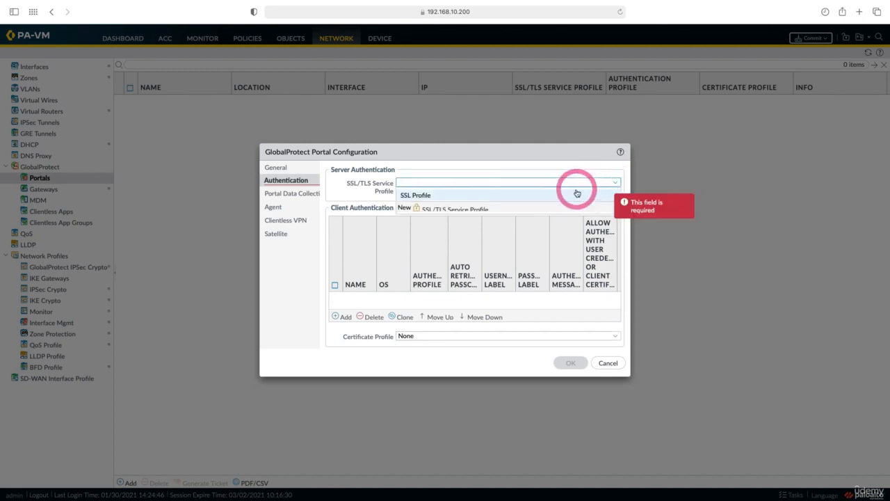
click(346, 319)
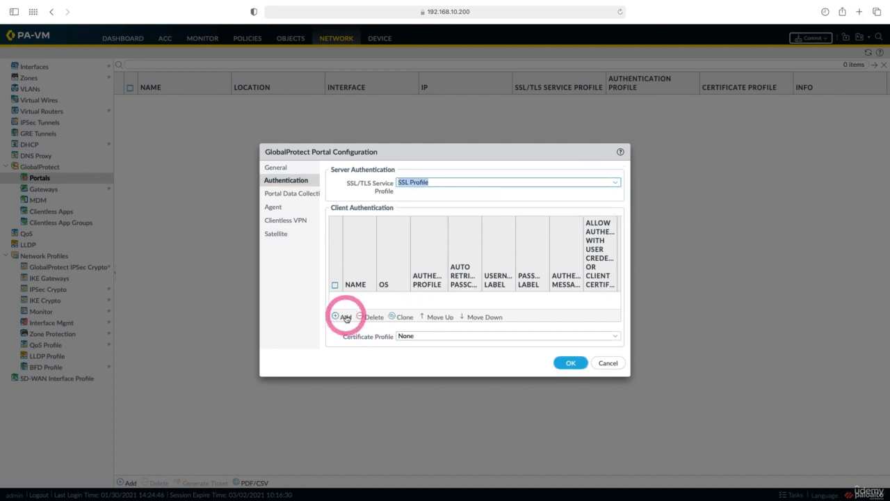
Add a client authentication entry named Client Auth that uses Auth. Profile.
click(347, 319)
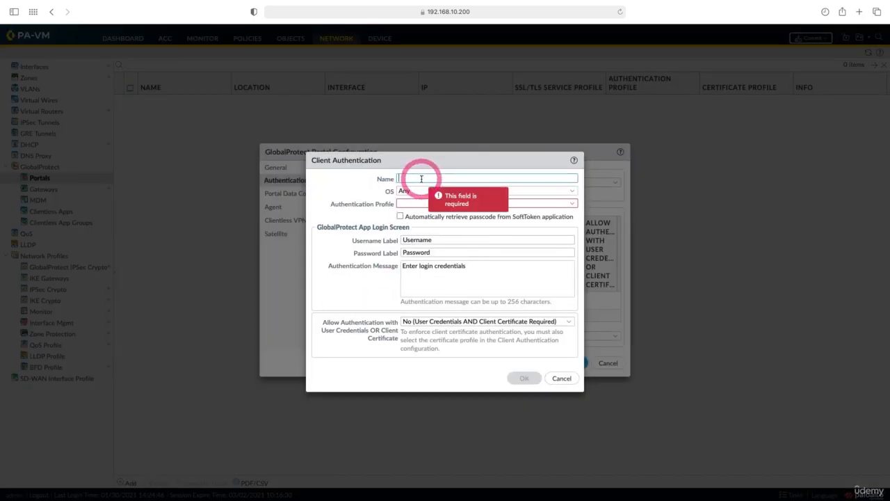
text(Client Auth)
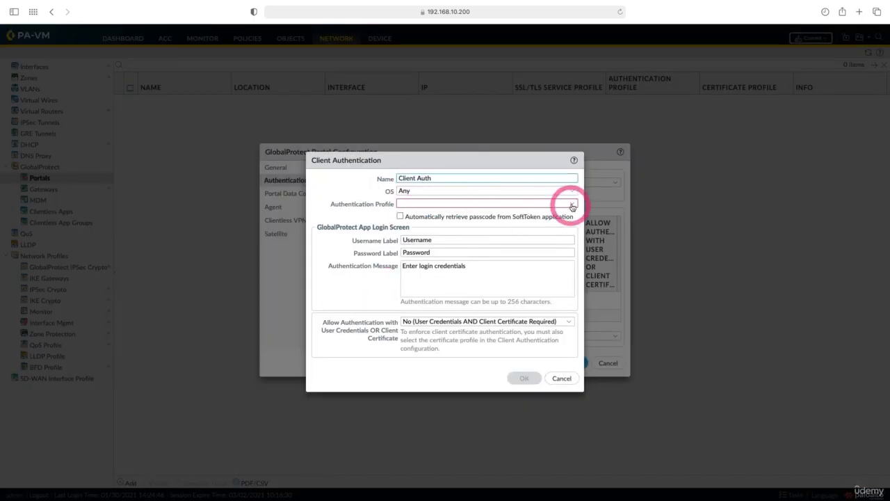
click(571, 204)
click(543, 216)
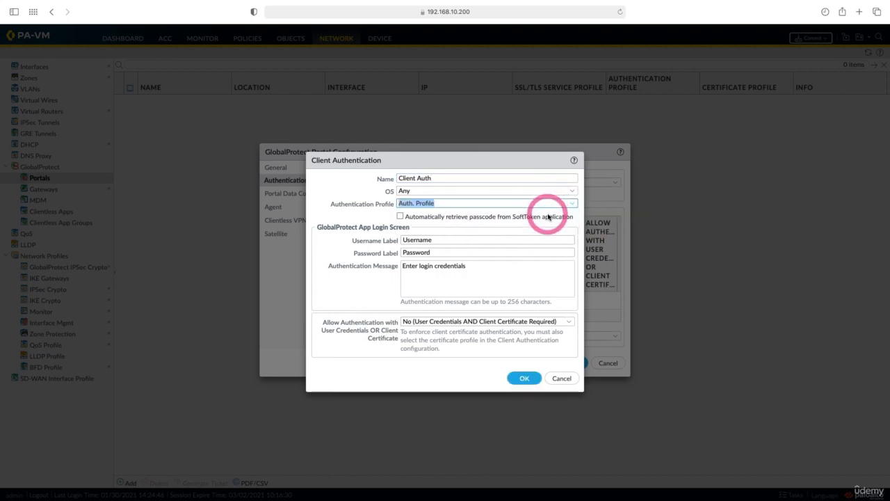
click(528, 378)
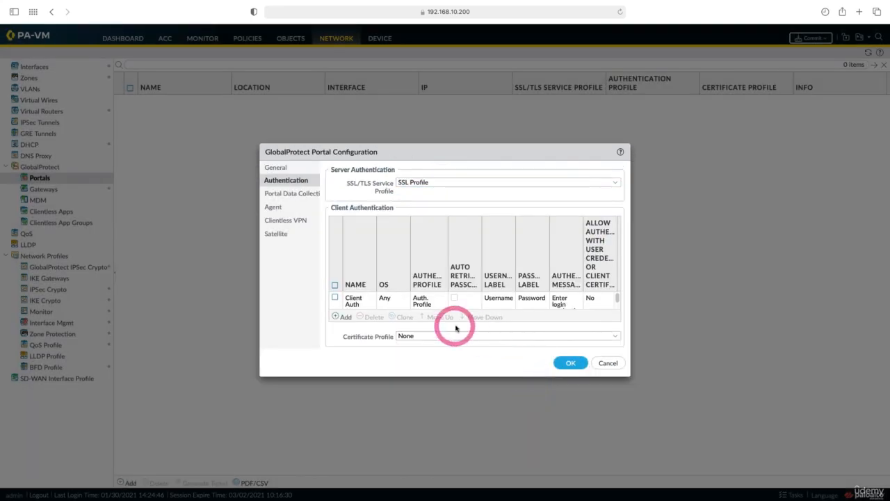
Add a new portal agent config named Agent Config.
click(279, 208)
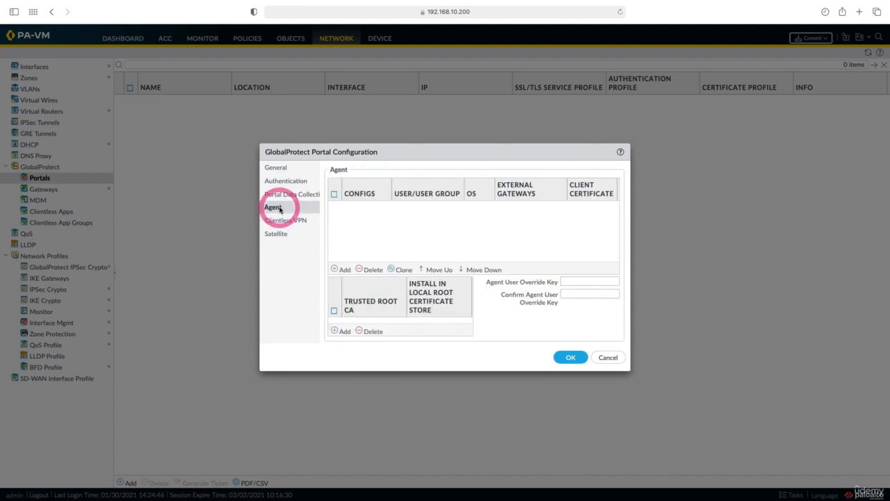
click(345, 270)
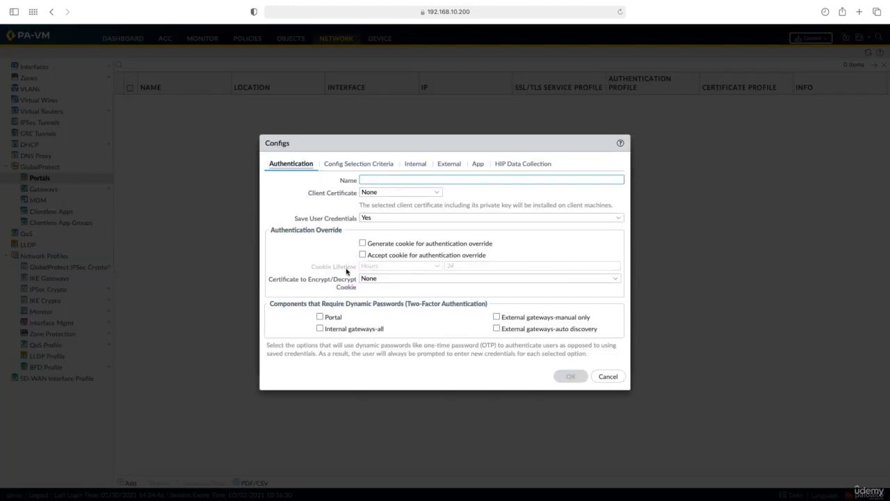
click(419, 178)
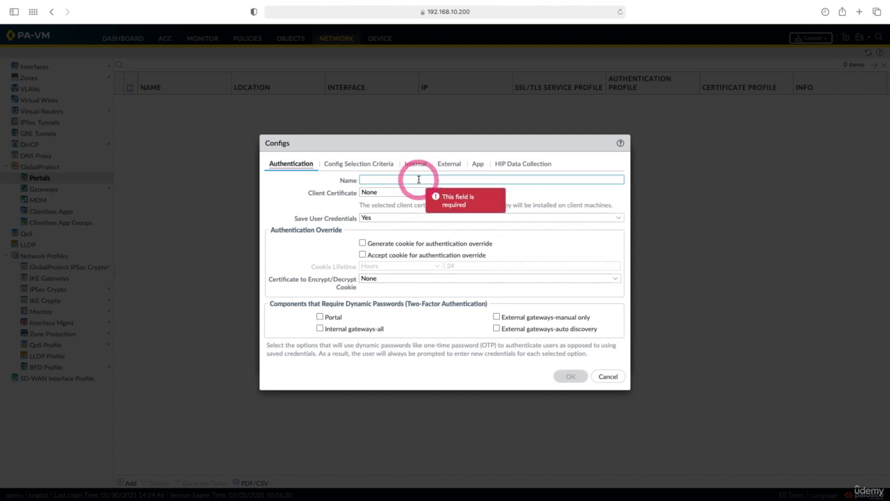
text(Agent Config)
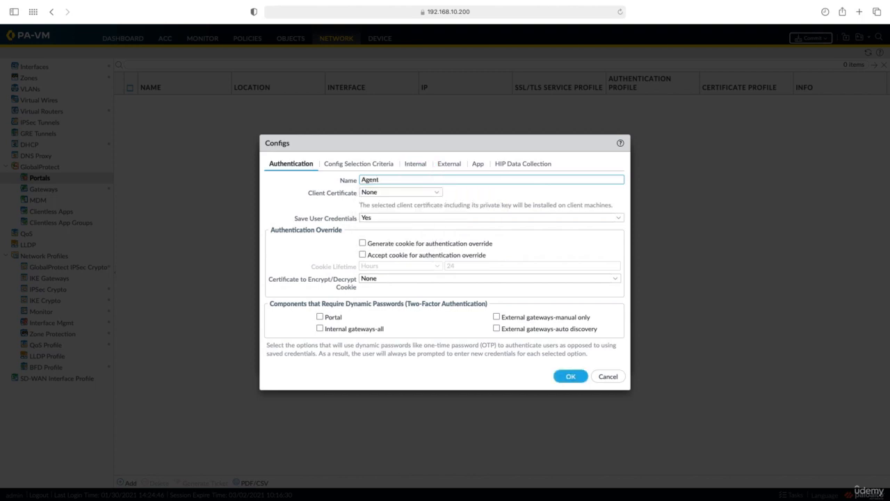
Add external gateway Ext GW at IP 44.34.0.1 with source region Any, and save the agent config.
click(453, 166)
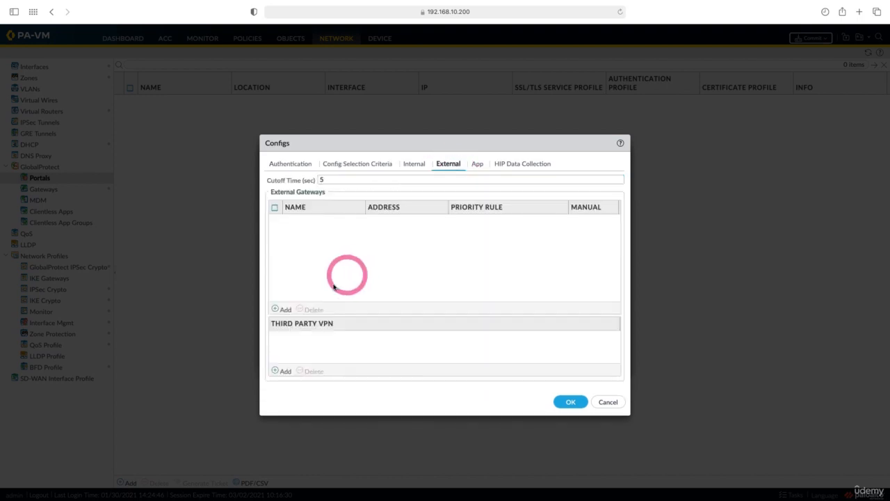
click(283, 309)
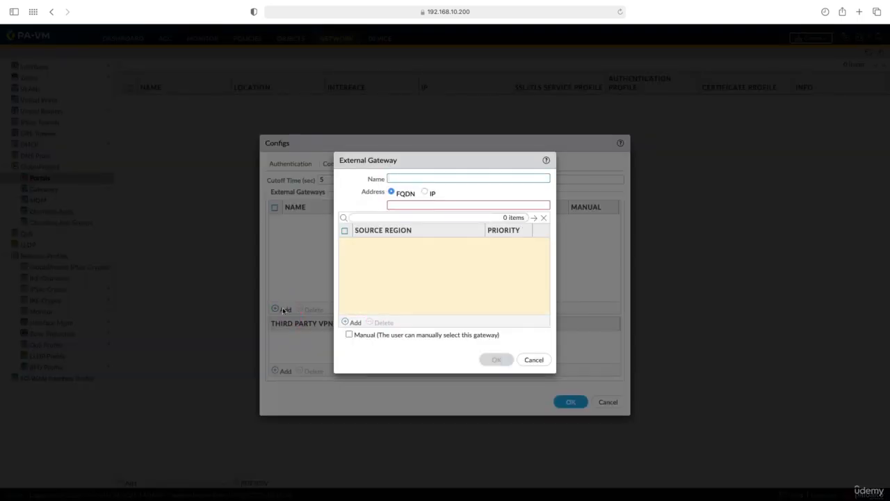
text(E)
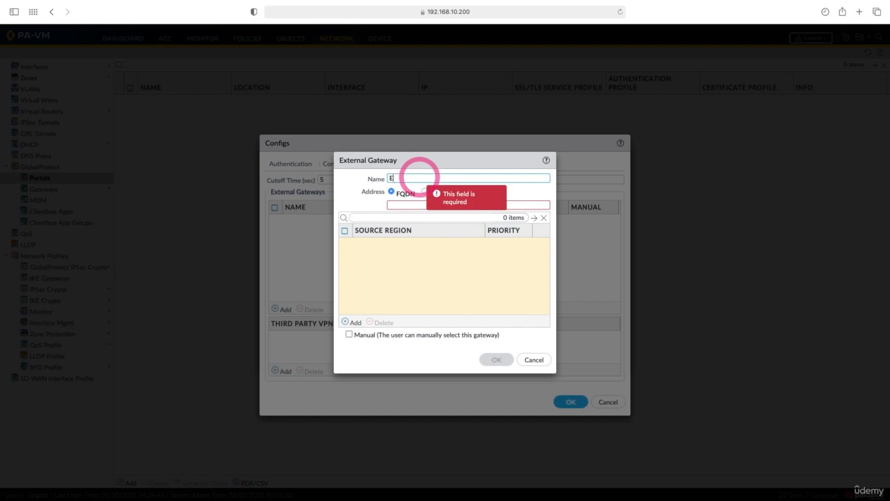
text(xt GW)
click(420, 178)
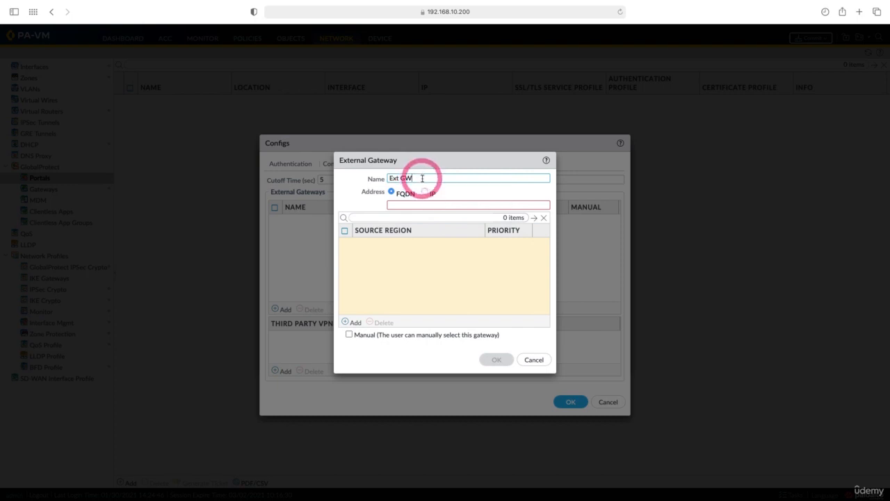
click(425, 192)
click(422, 204)
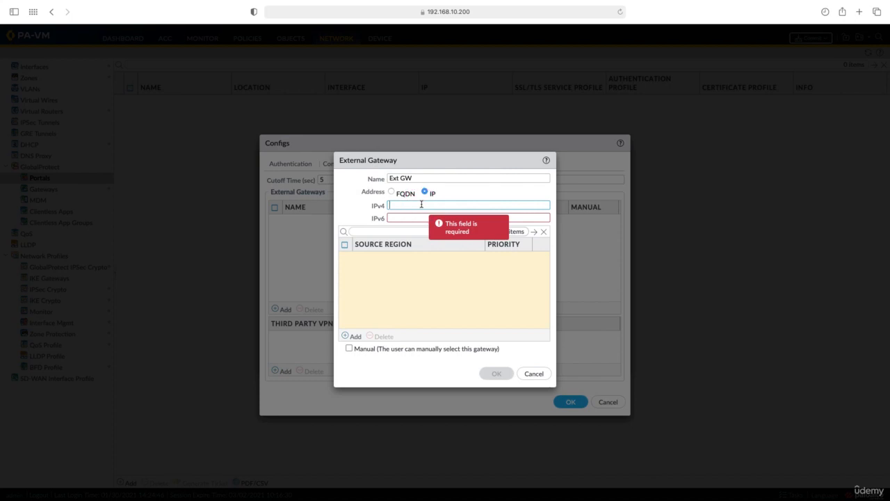
text(44.34.0.1)
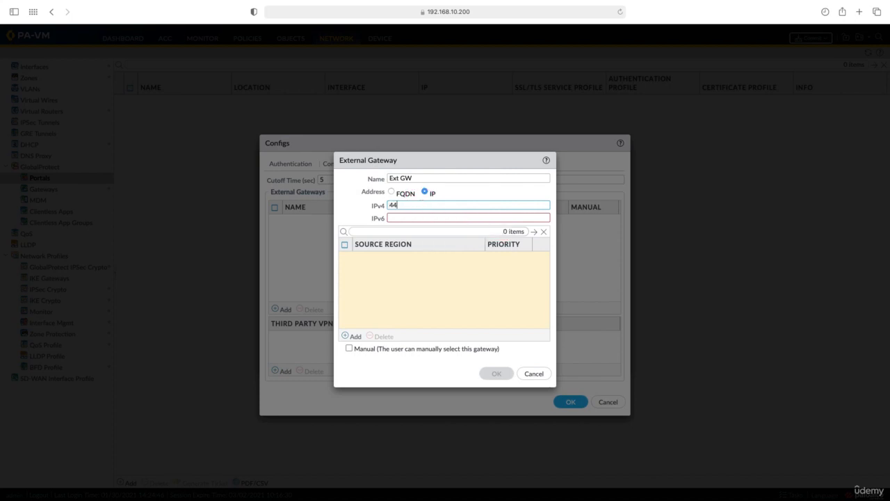
click(350, 337)
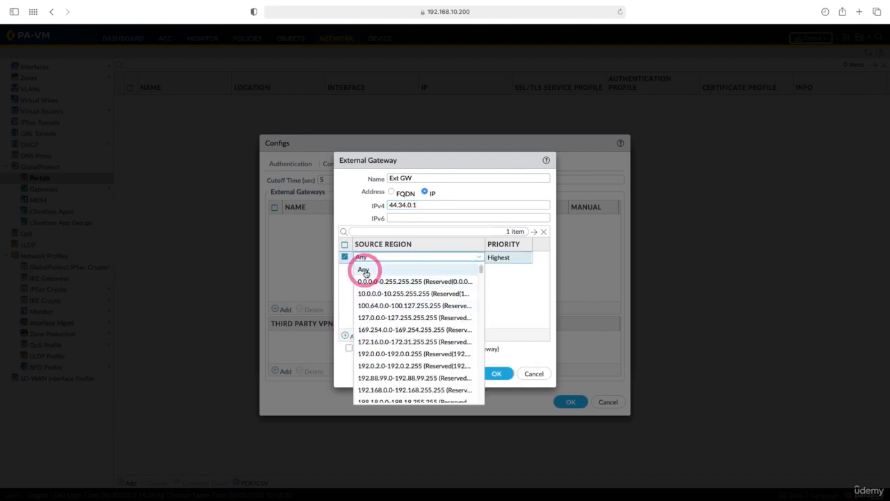
click(361, 271)
click(489, 372)
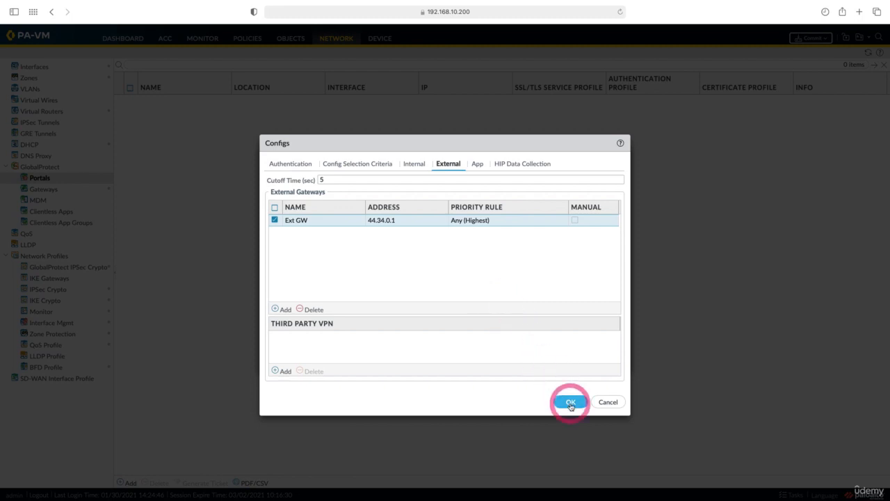
click(570, 402)
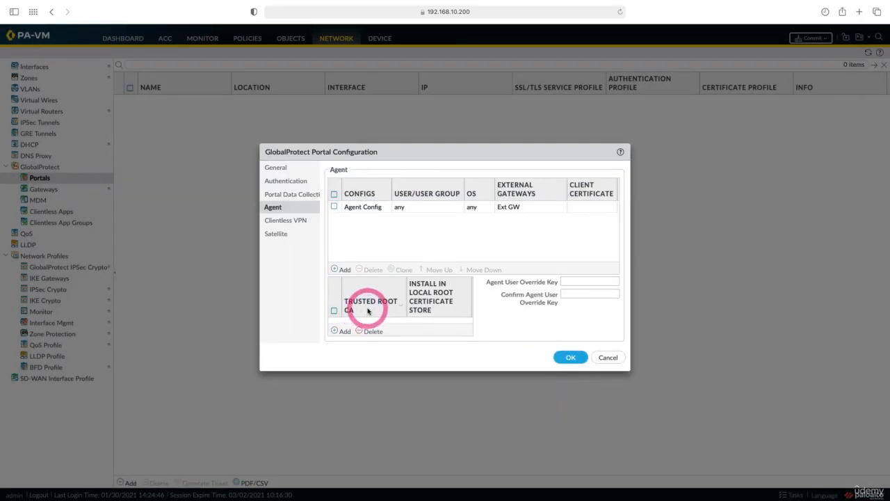
Add CA-ROOT-CERT as the trusted root CA and save the portal.
click(343, 332)
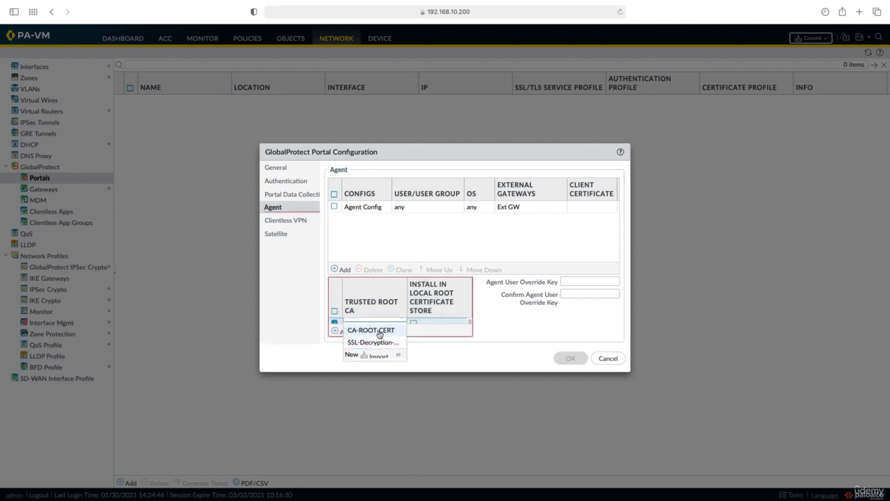
click(379, 330)
click(570, 358)
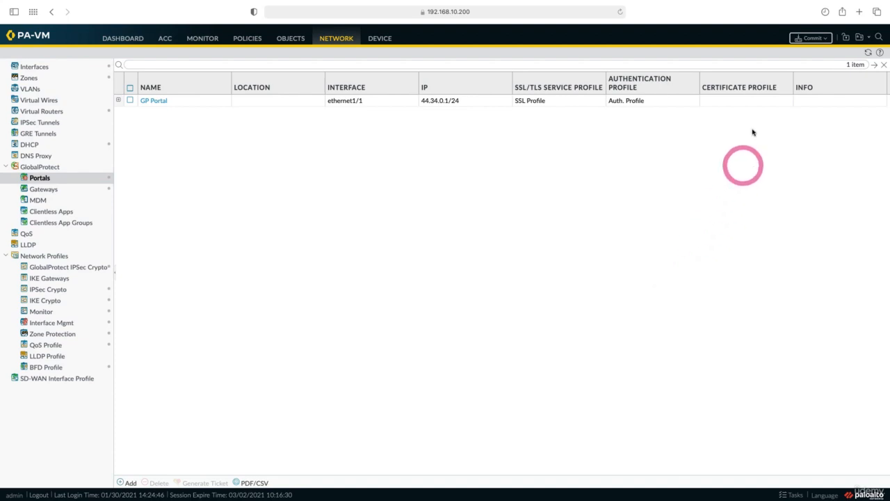
Commit the configuration to the firewall and close the commit status.
click(804, 38)
click(527, 363)
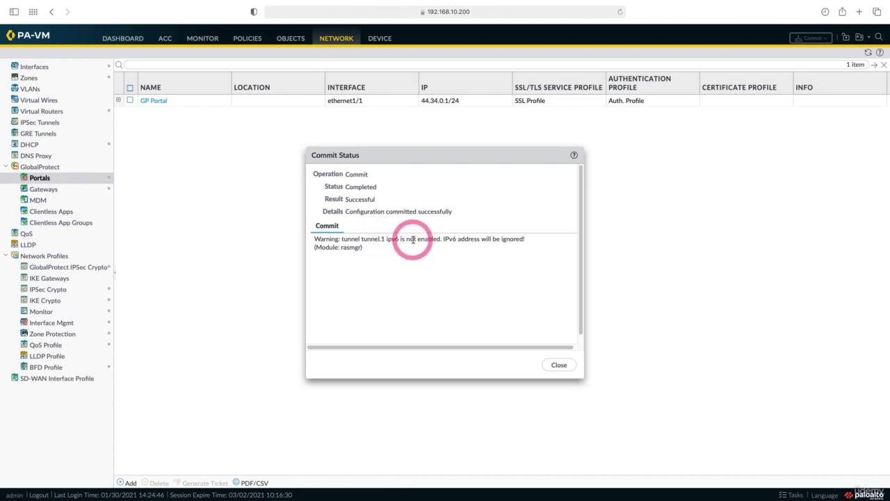
click(556, 366)
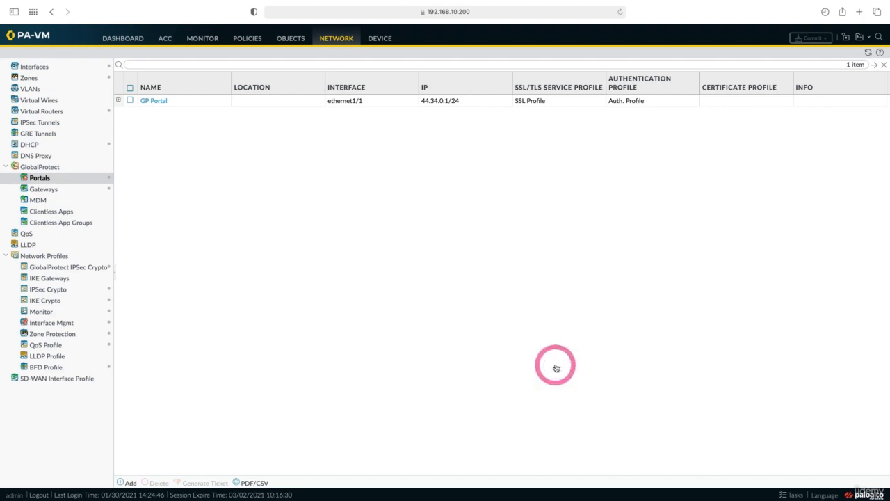